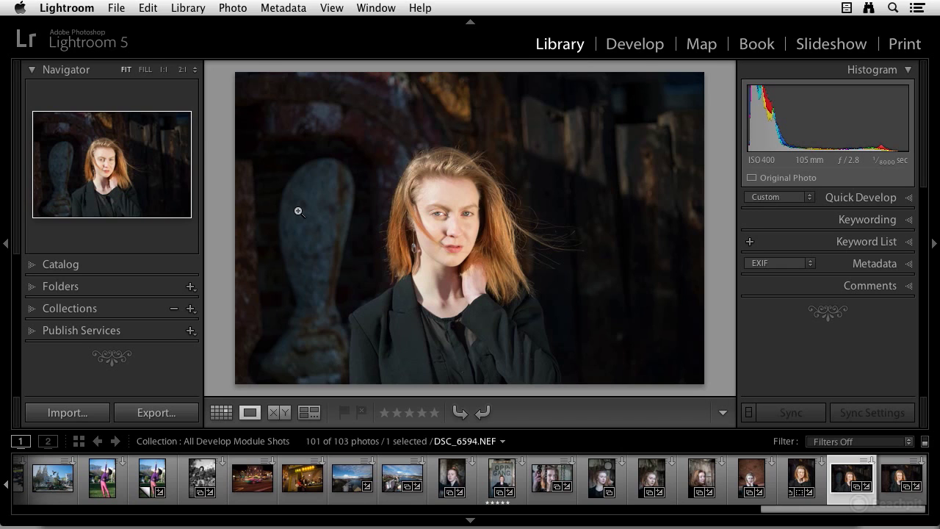
Switch from Grid view back to Loupe view on DSC_6594.NEF and cycle through the Lights Out modes
key("g")
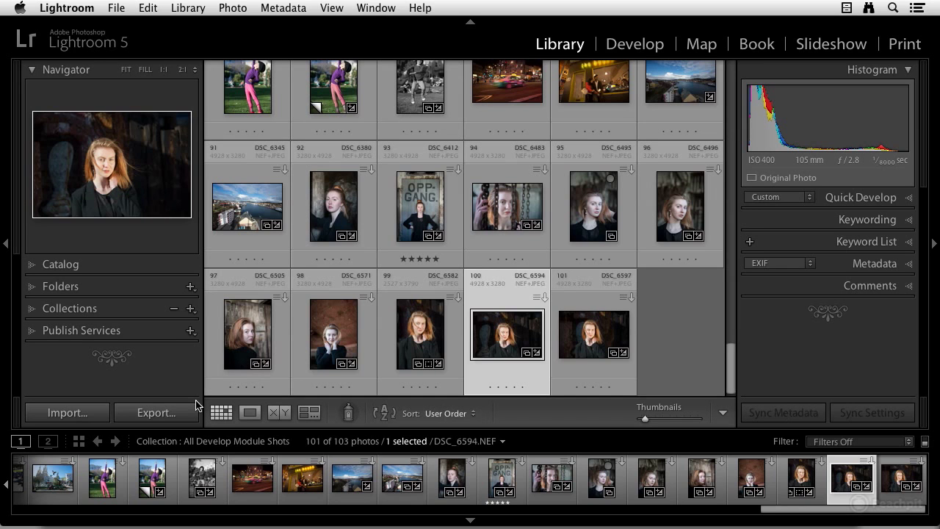
left_click(250, 412)
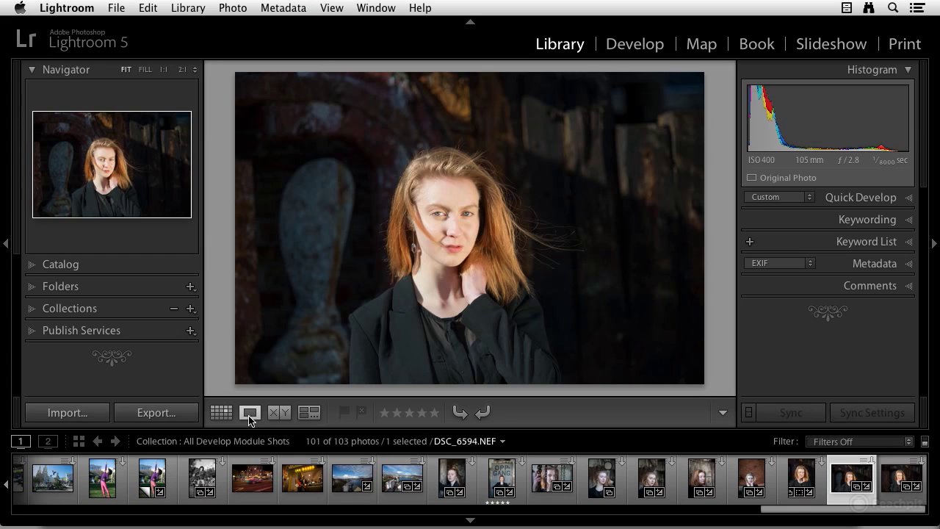
key("l")
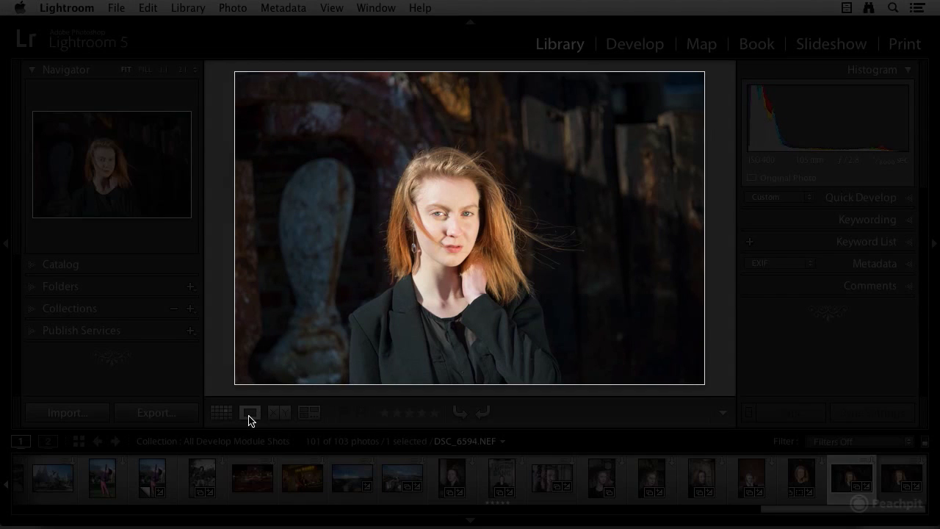
key("l")
key("l")
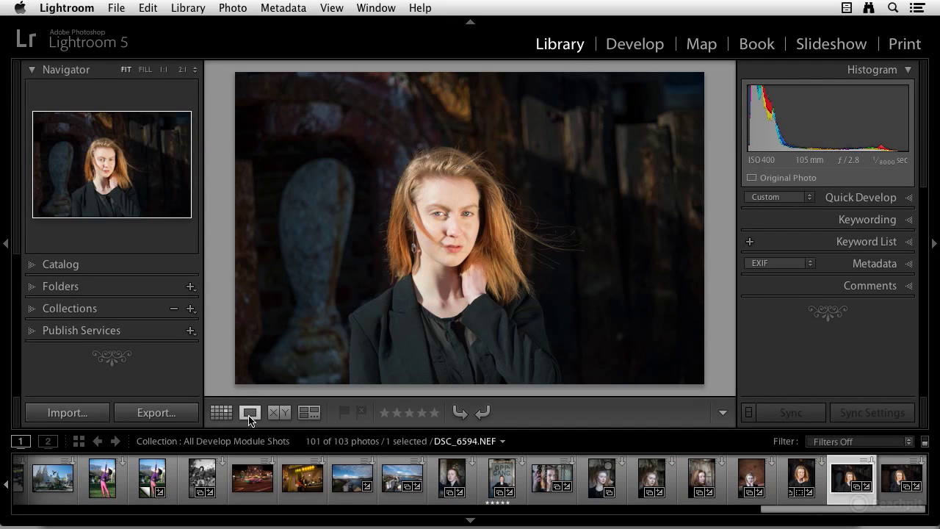
Alternate DSC_6594.NEF between Grid and Loupe views, ending in Loupe, and check the available view commands
key("g")
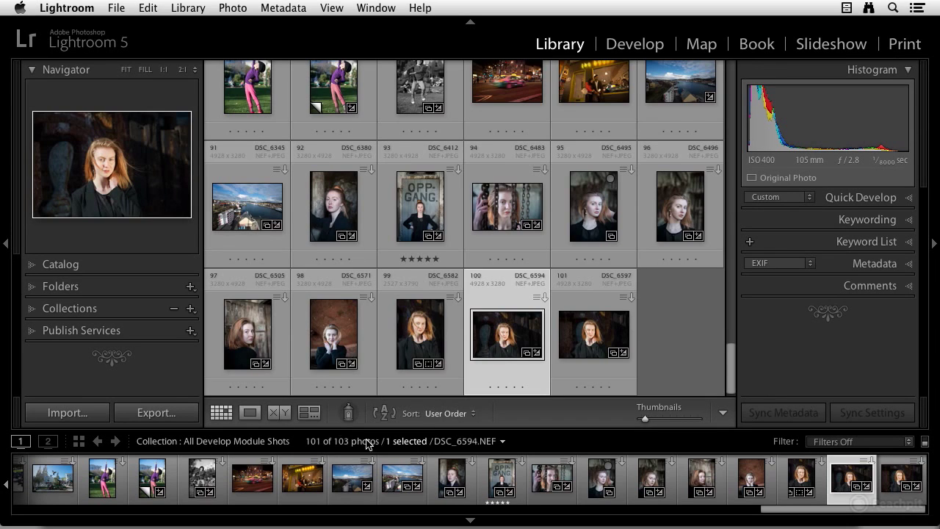
double_click(507, 338)
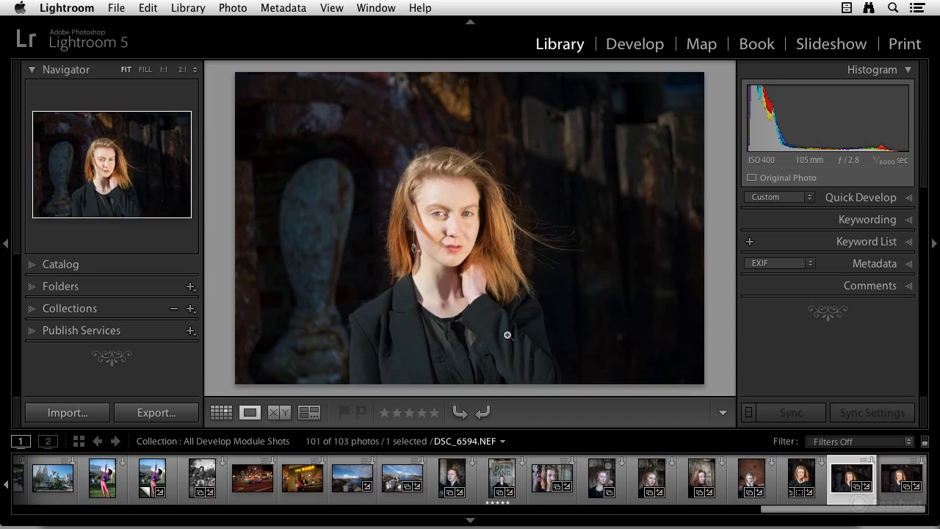
double_click(483, 286)
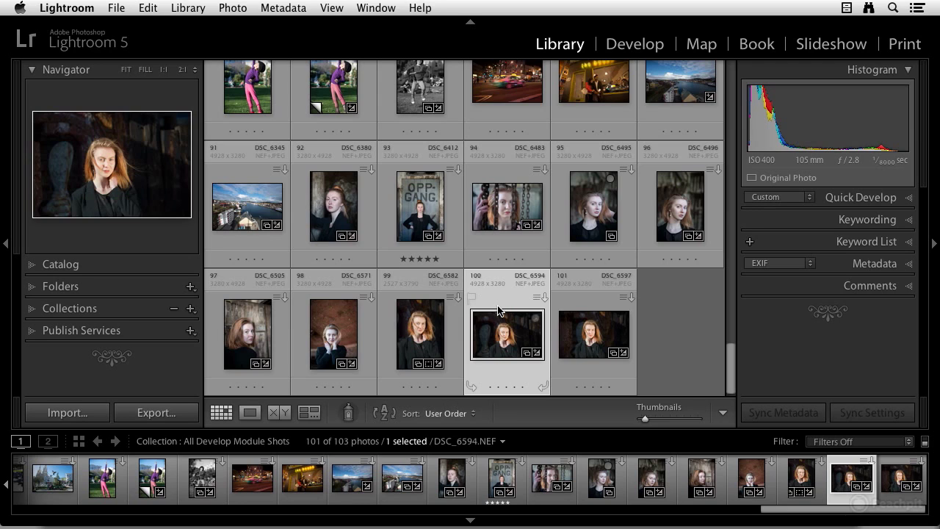
double_click(467, 345)
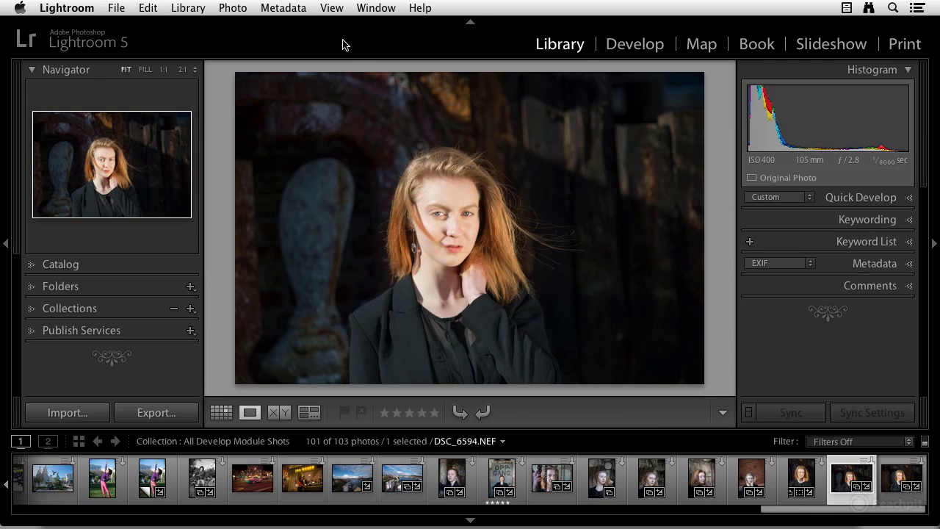
left_click(332, 8)
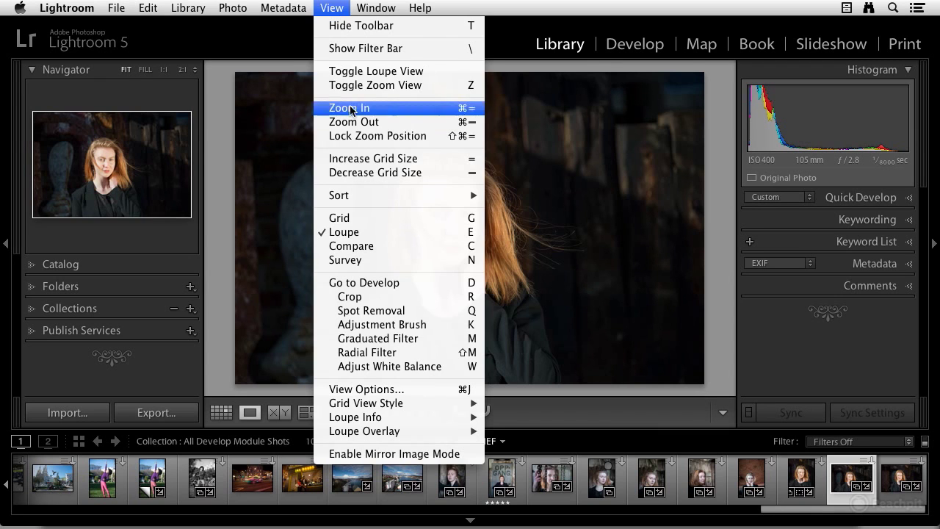
left_click(332, 9)
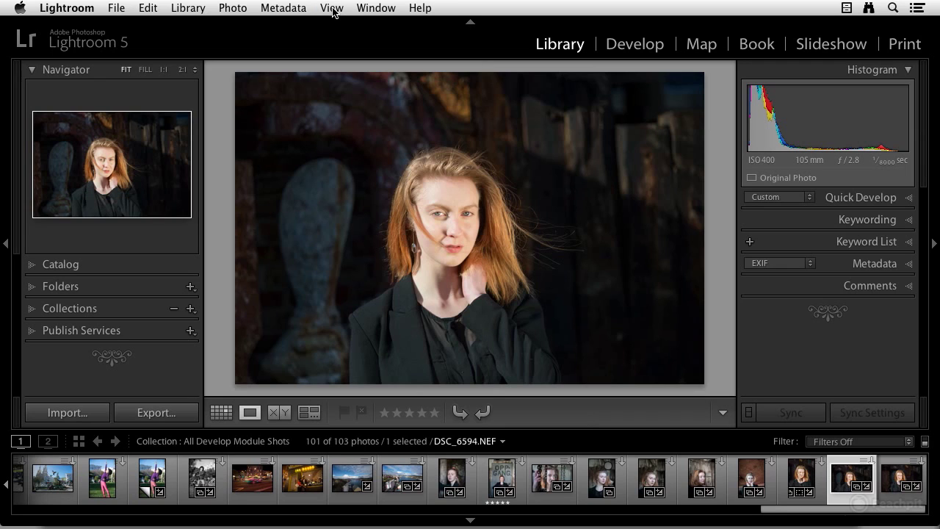
Browse the neighbouring portraits DSC_6597.NEF and DSC_6582.NEF in Loupe view and return to DSC_6594.NEF
key("Right")
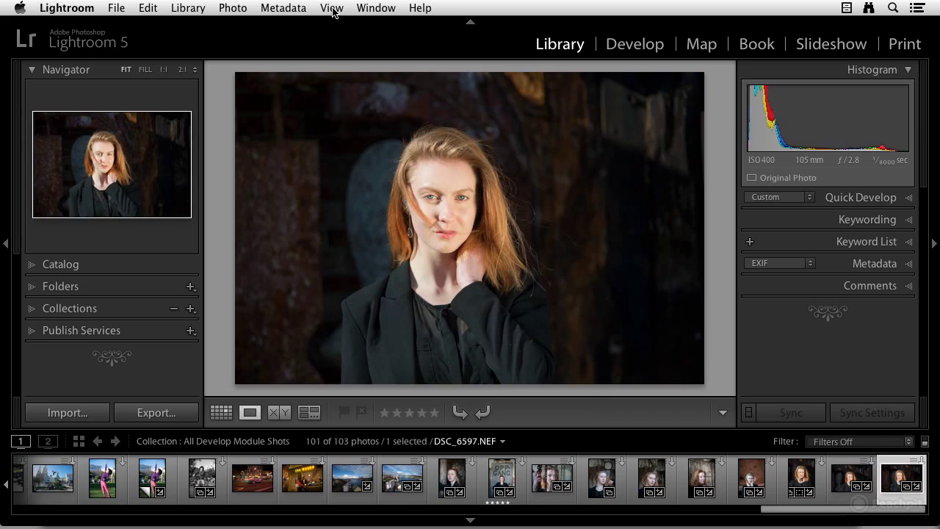
key("Left")
key("Left")
key("Right")
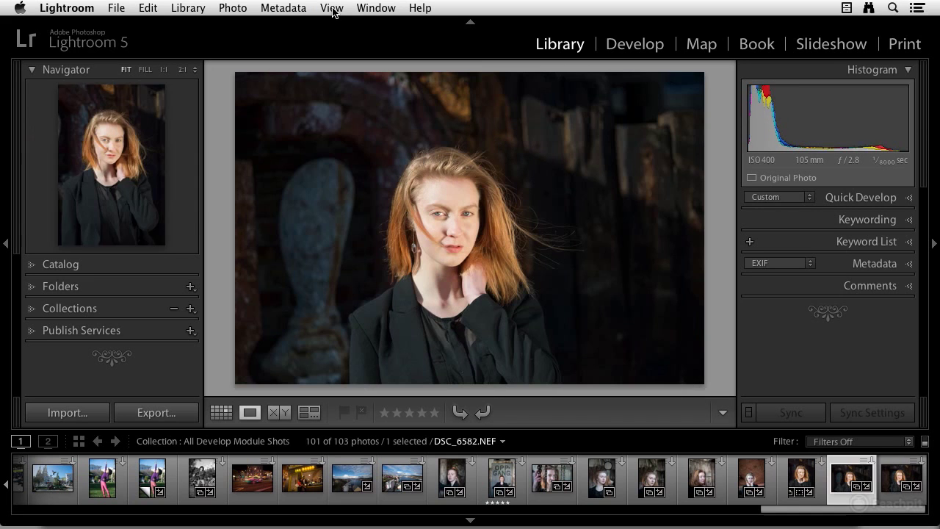
left_click(800, 477)
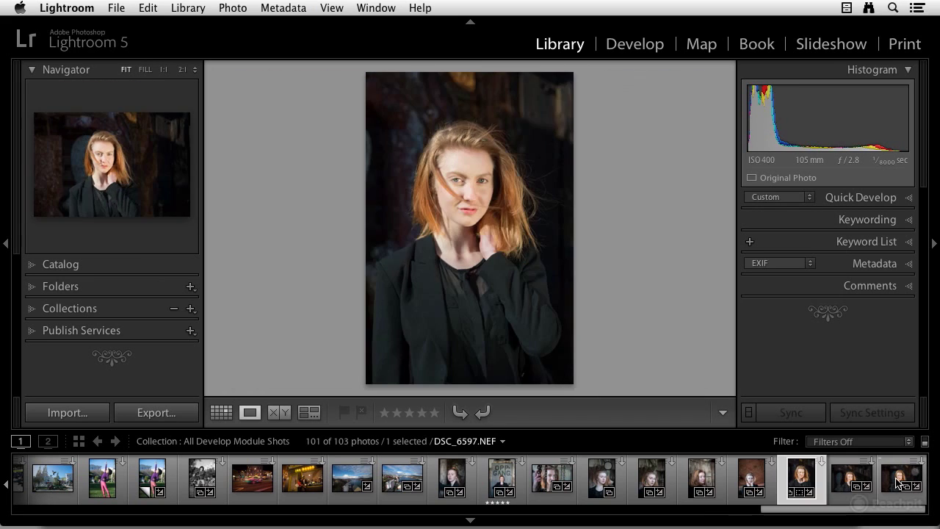
left_click(902, 477)
left_click(855, 483)
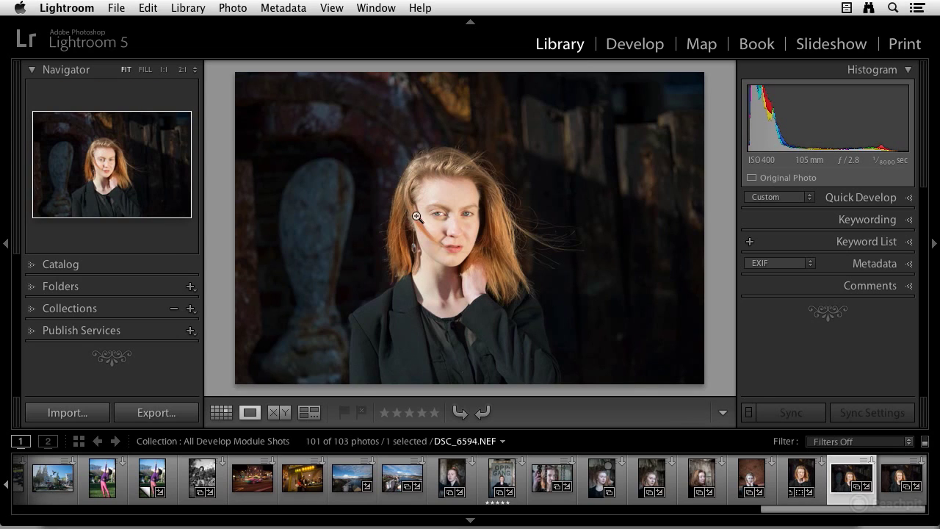
Compare the Fill and Fit zoom levels on the horizontal portrait DSC_6594.NEF, ending on Fill
left_click(145, 70)
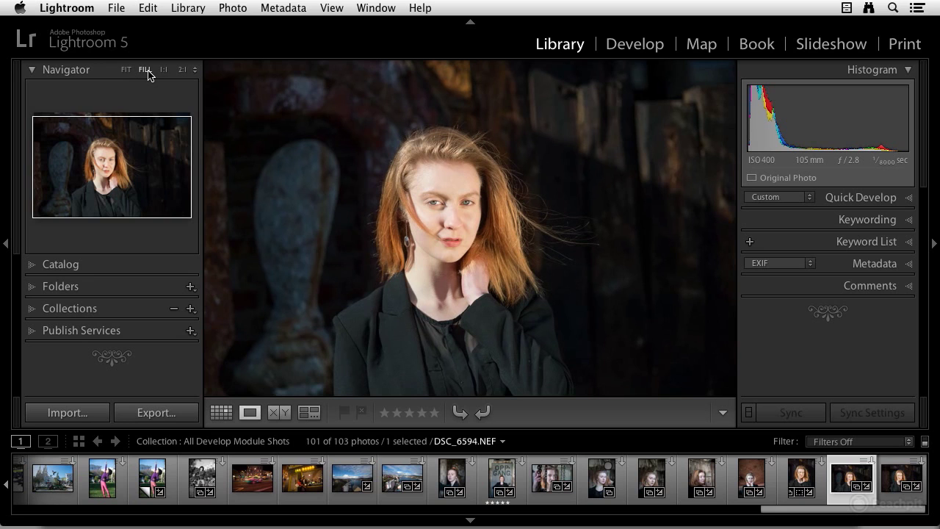
left_click(126, 70)
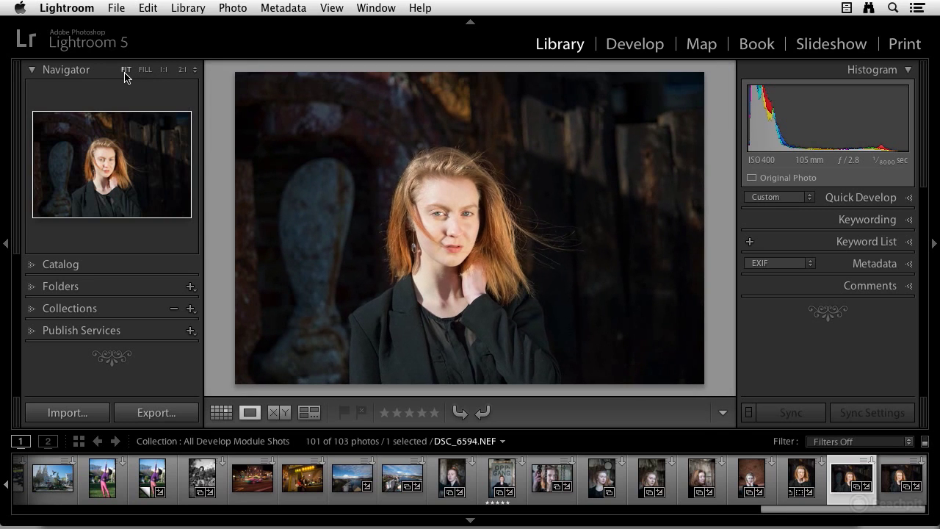
left_click(144, 72)
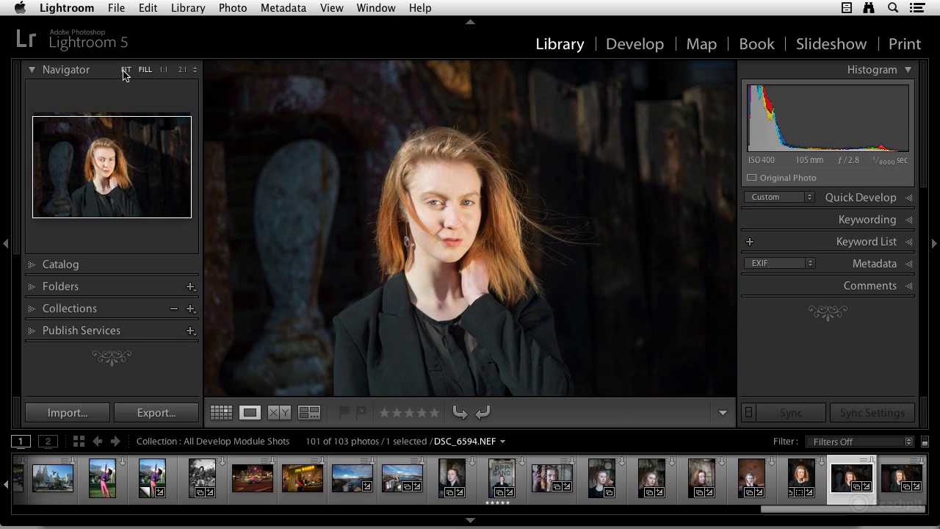
Display the vertical portrait DSC_6582.NEF and compare its Fit and Fill zoom levels, ending on Fit
left_click(808, 478)
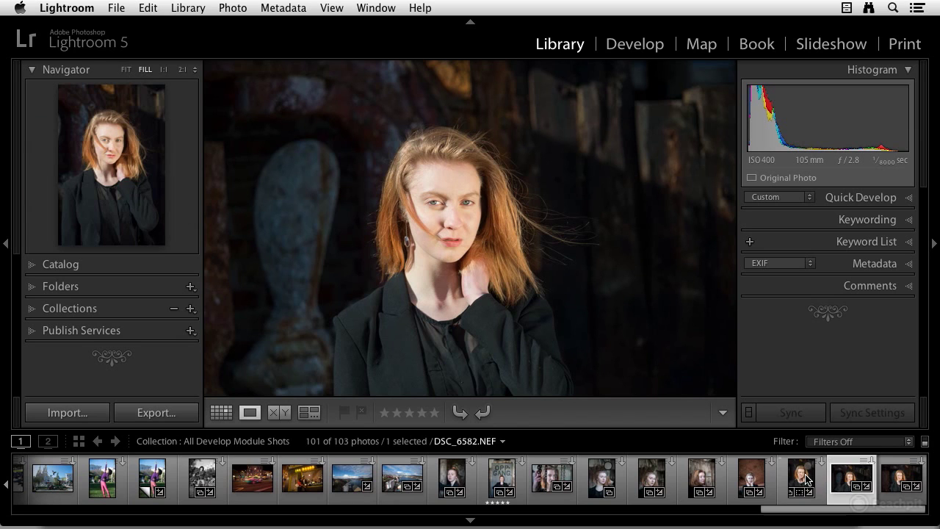
left_click(126, 71)
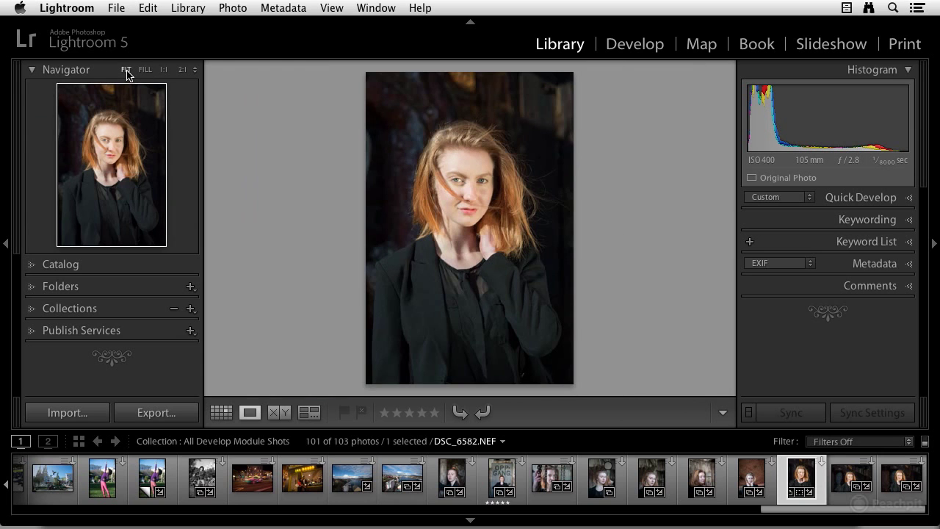
left_click(143, 70)
left_click(125, 72)
left_click(145, 71)
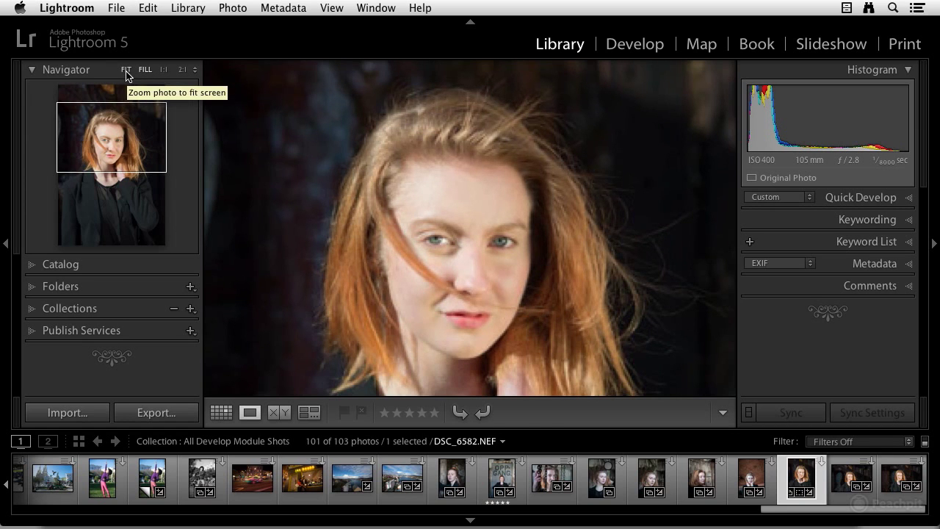
left_click(126, 71)
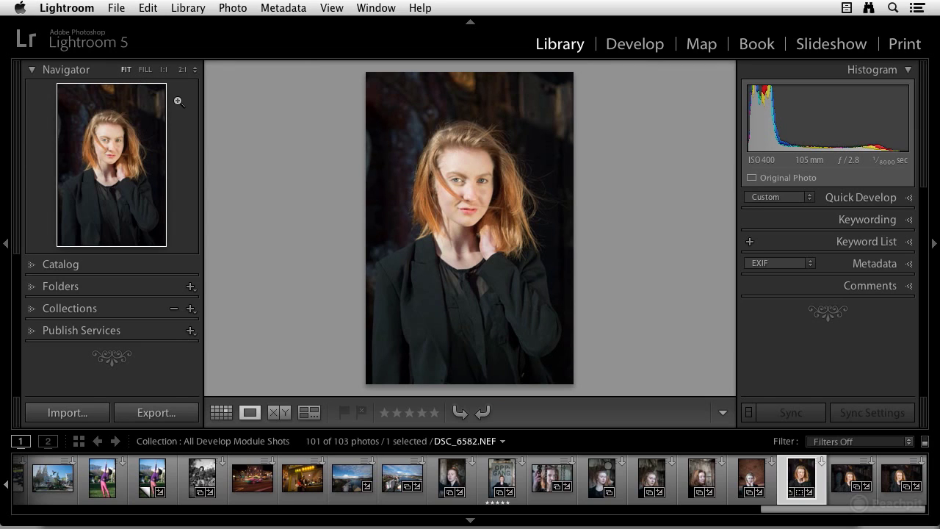
Switch DSC_6582.NEF from Grid to Loupe view at Fit and again at Fill zoom, then restore Fit
key("g")
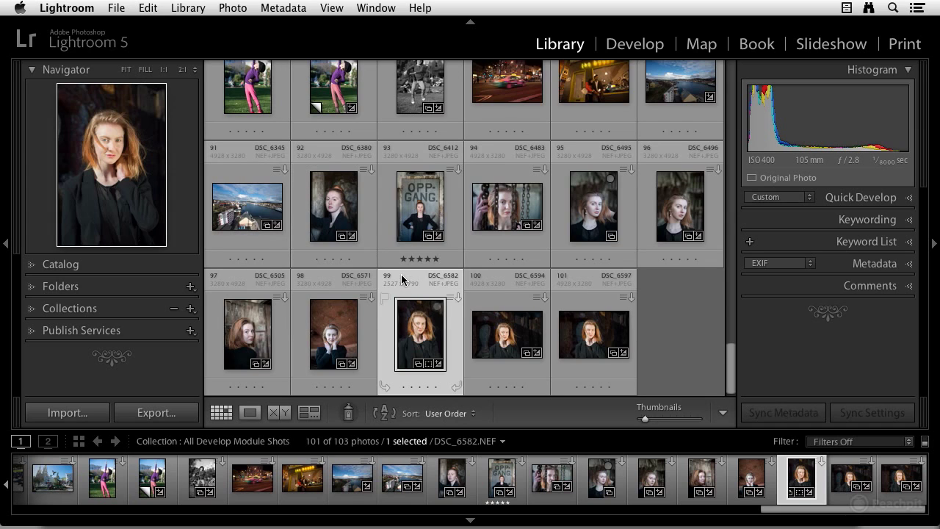
key("e")
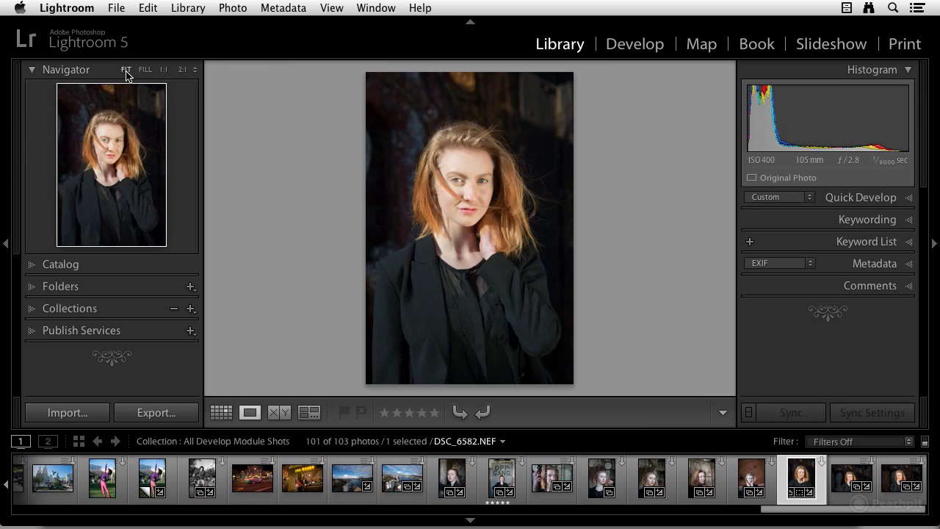
left_click(146, 72)
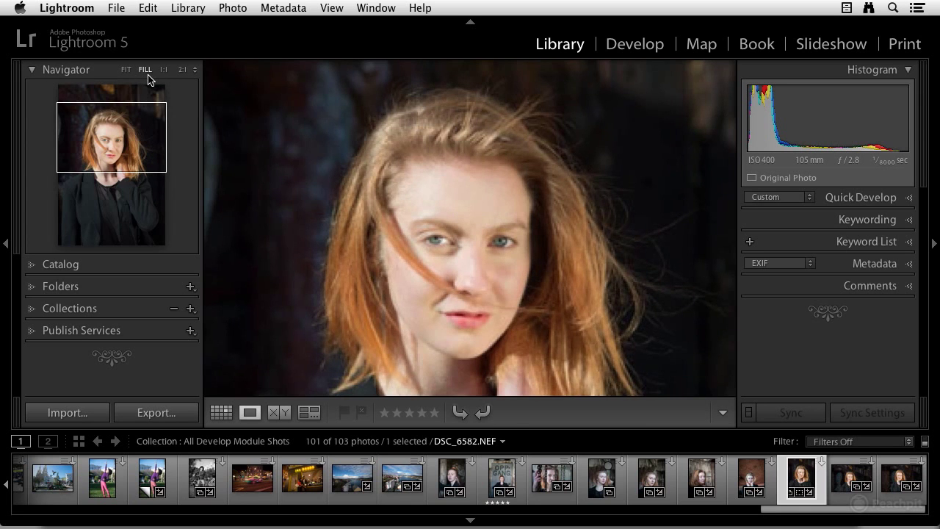
key("g")
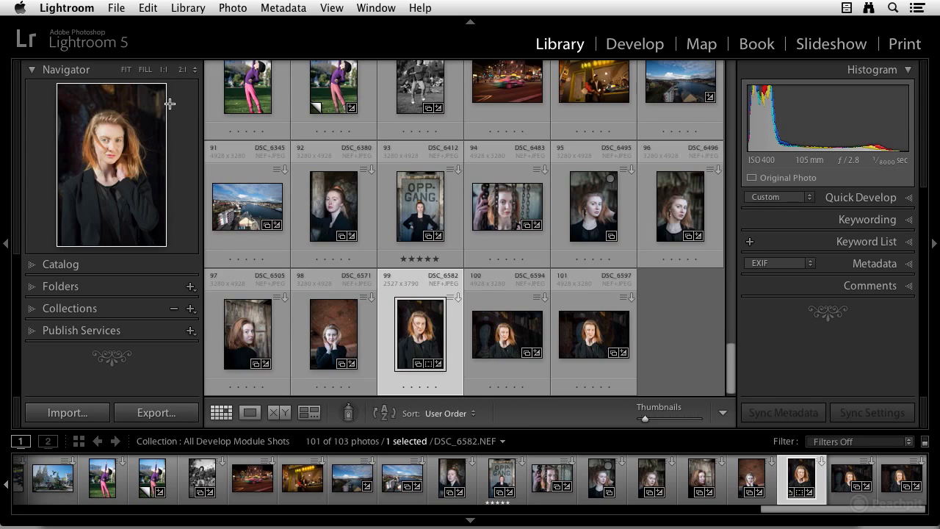
key("e")
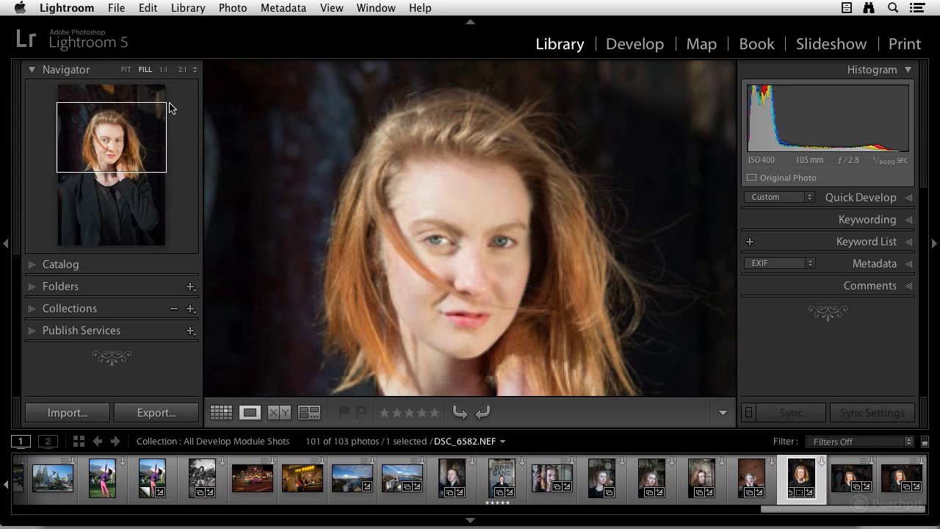
left_click(126, 70)
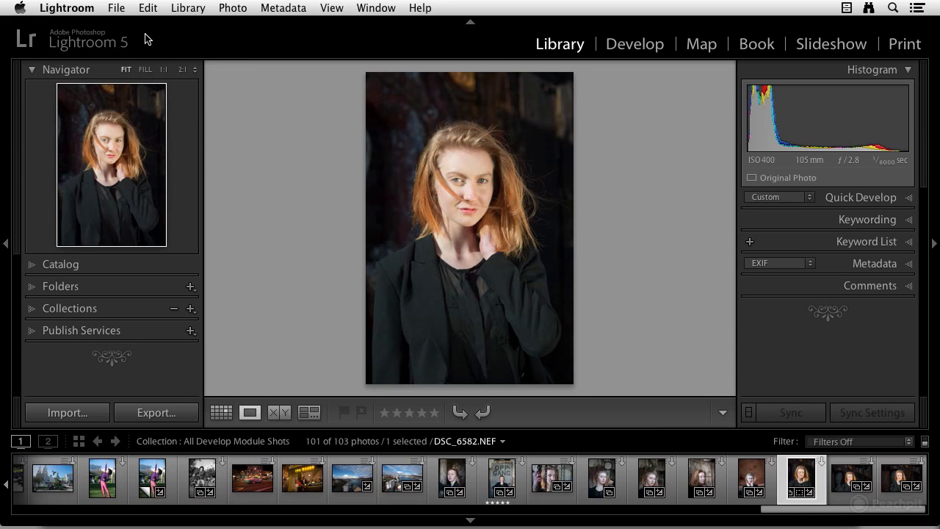
Zoom DSC_6582.NEF to 1:1 and inspect the woman's eyes, nose and mouth
left_click(163, 70)
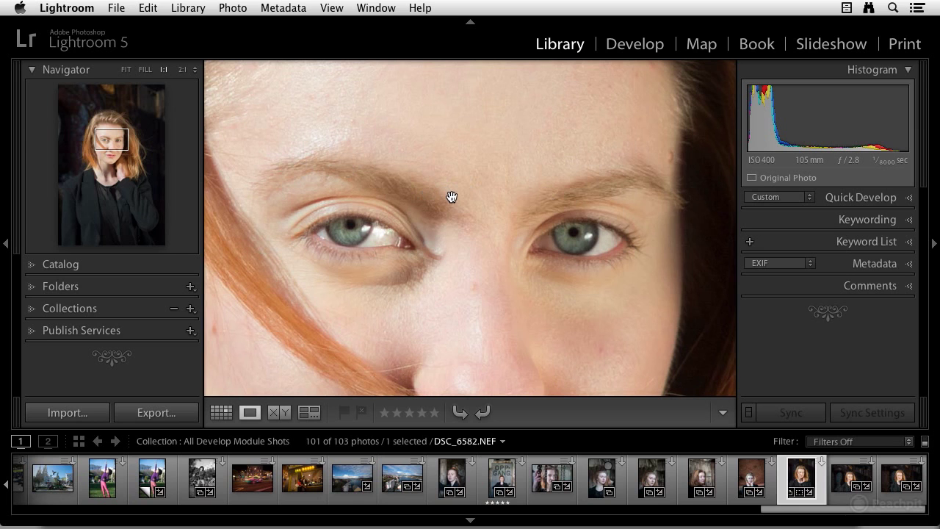
left_click_drag(458, 197, 506, 187)
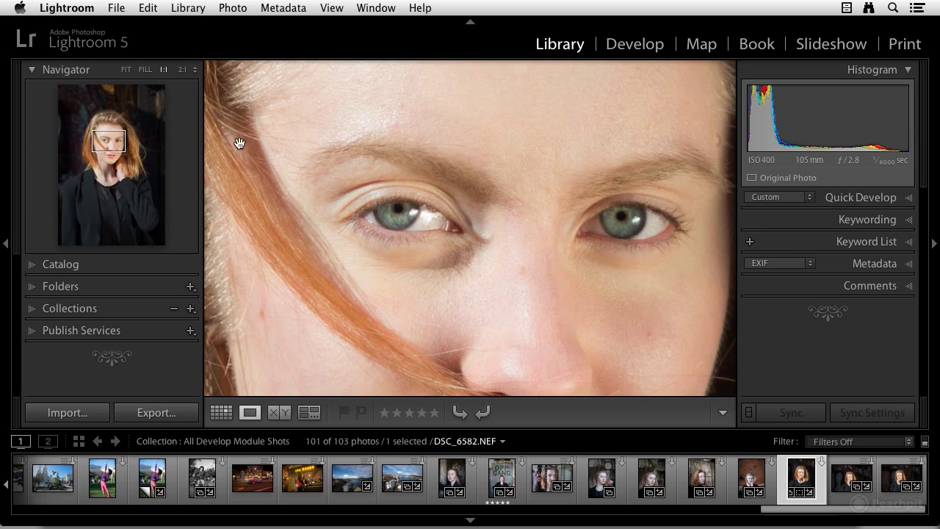
mouse_move(112, 142)
left_mouse_down()
mouse_move(106, 159)
mouse_move(107, 122)
mouse_move(108, 157)
mouse_move(110, 147)
left_mouse_up()
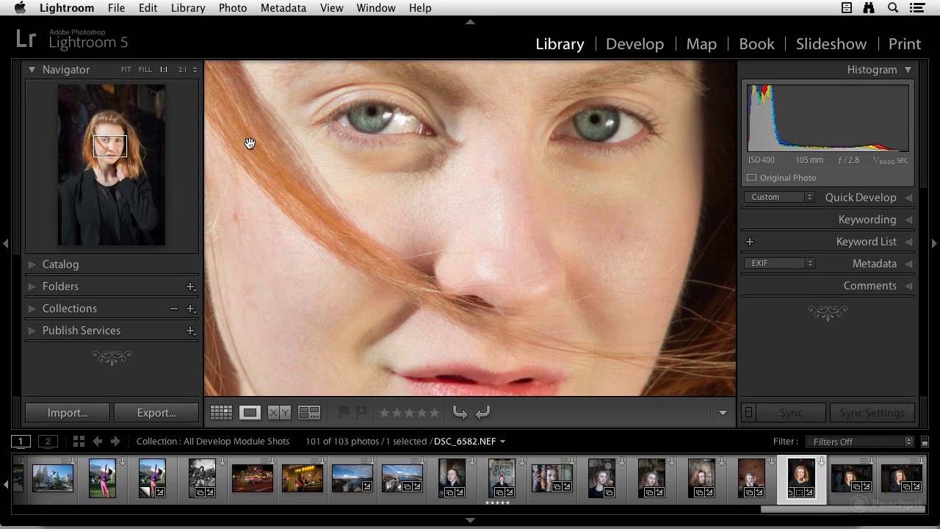
Go to Grid view and back to Loupe, and toggle DSC_6582.NEF between Fit and 1:1 zoom
key("g")
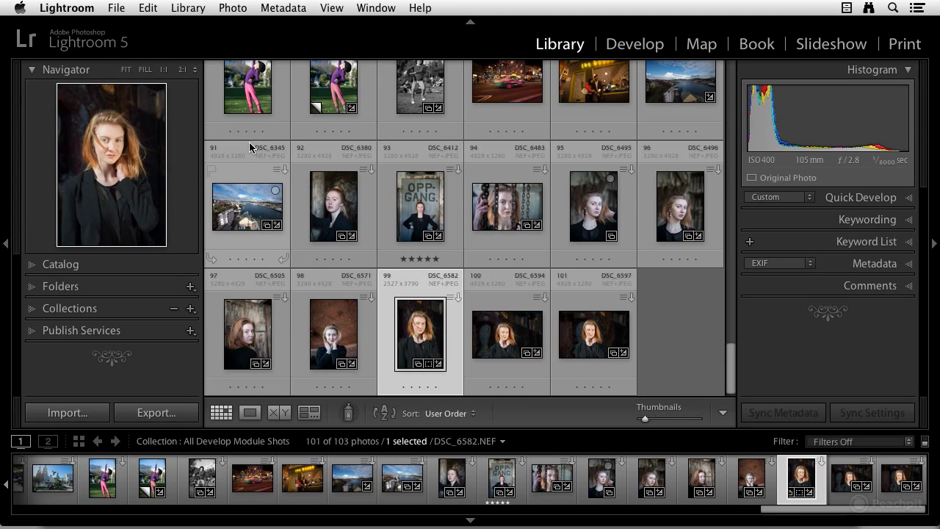
key("e")
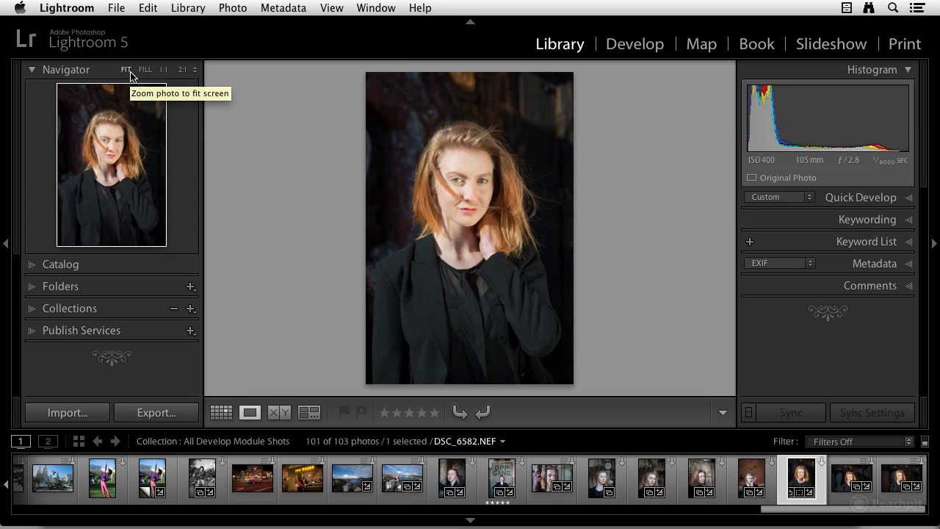
key("z")
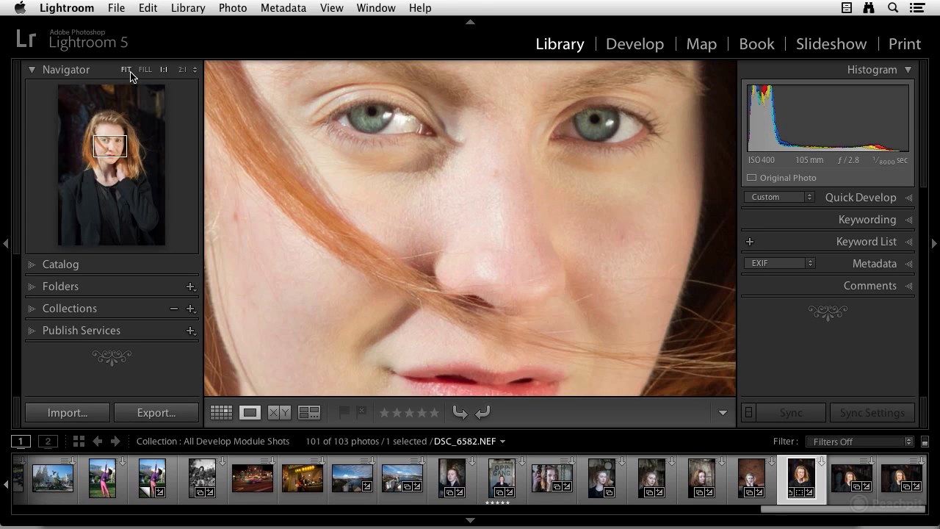
left_click(229, 88)
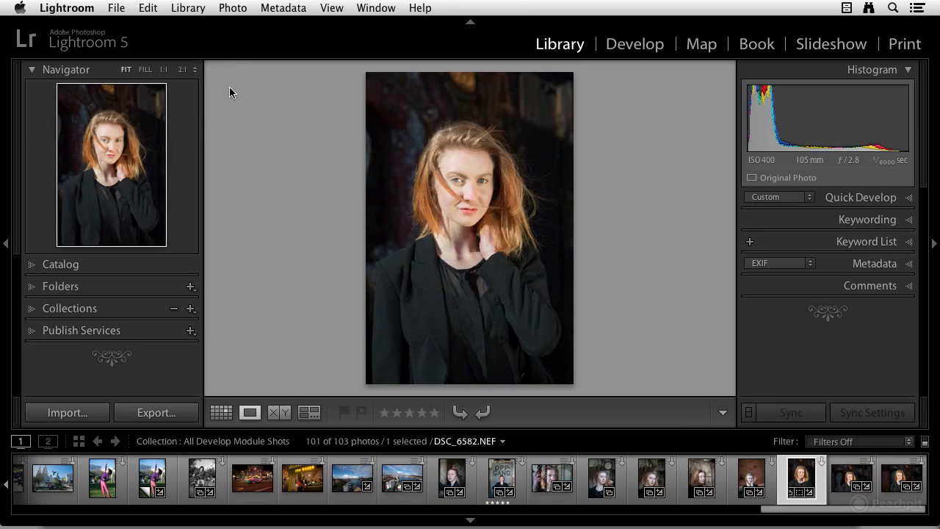
key("z")
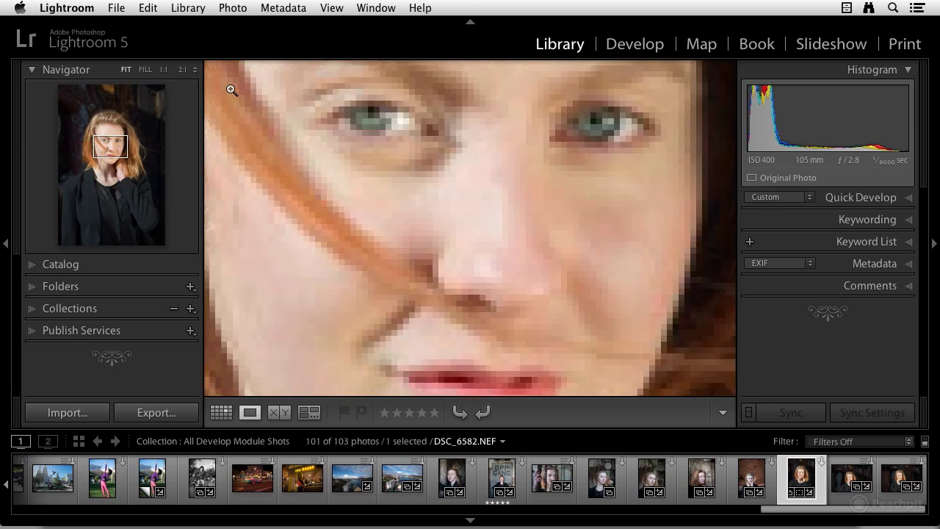
Return DSC_6582.NEF to Fit, view it at the 2:1 zoom ratio, and restore Fit
left_click(230, 88)
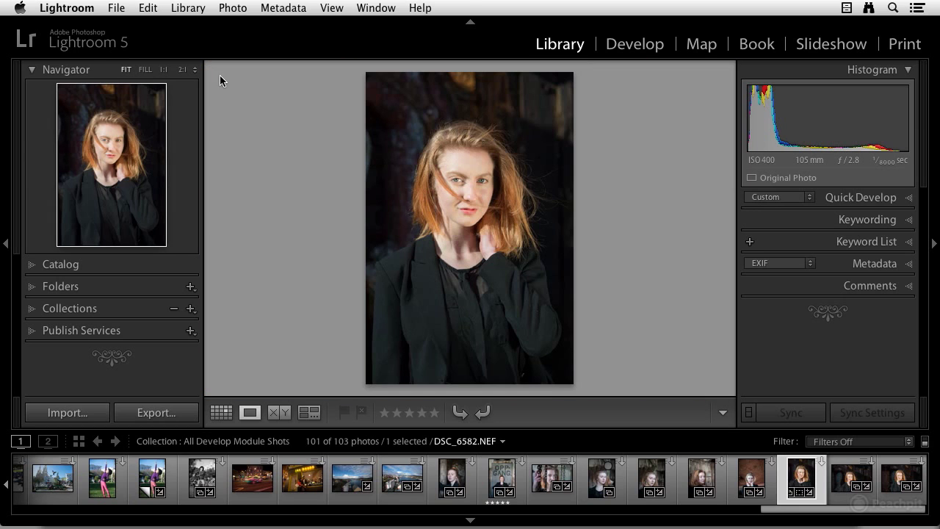
left_click(181, 70)
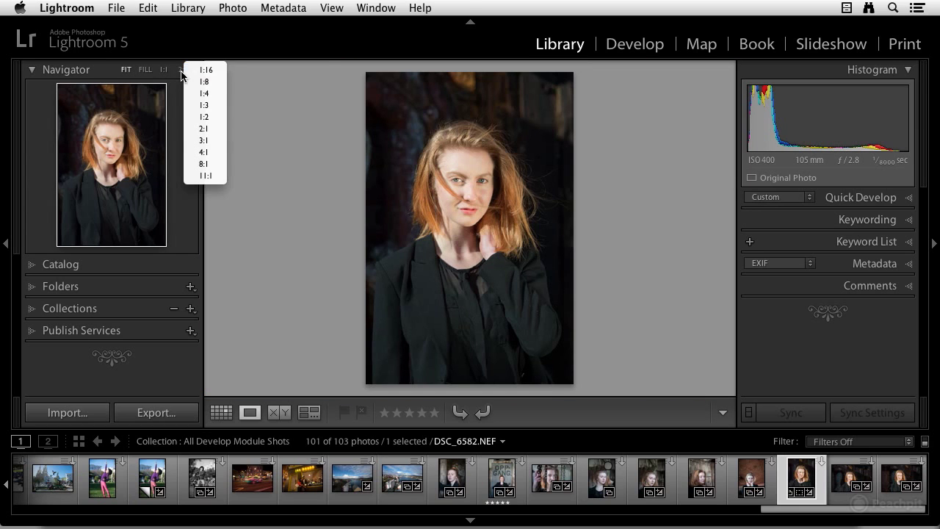
left_click(206, 129)
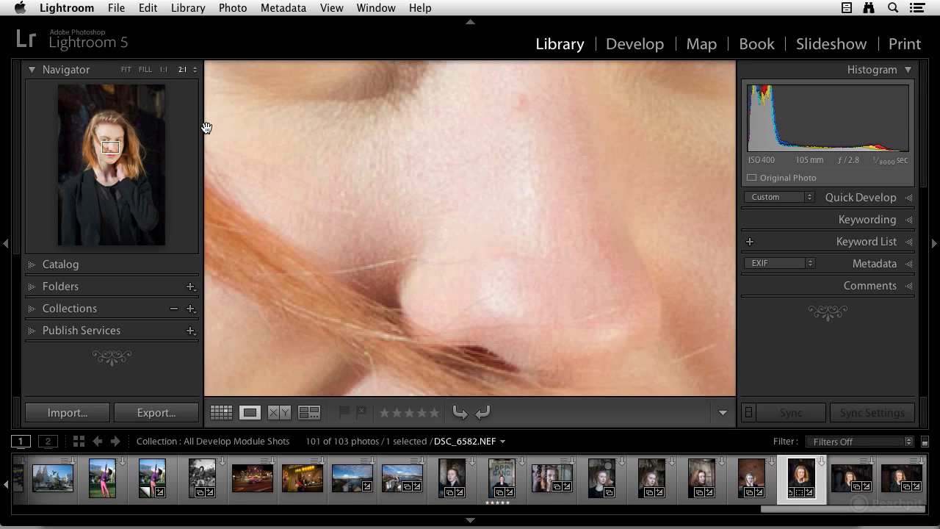
left_click(206, 128)
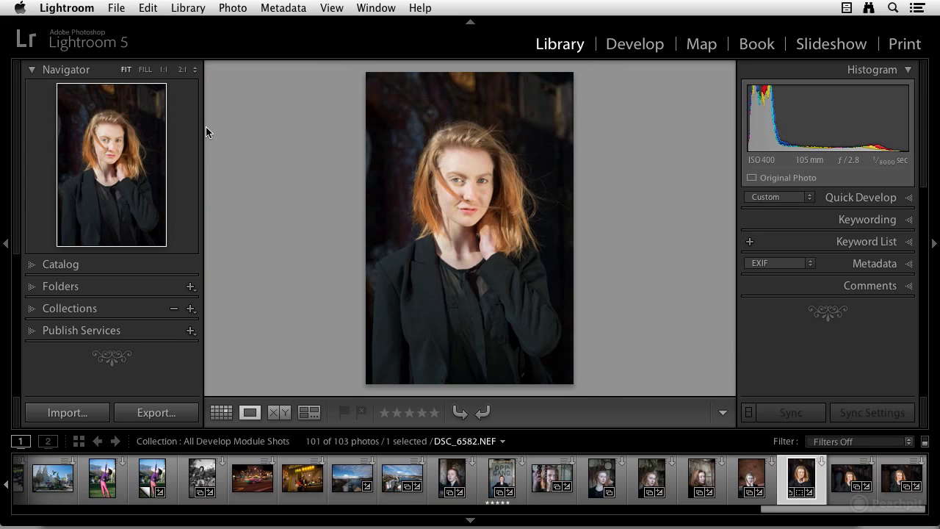
Zoom the portrait to 2:1 and inspect both of the woman's eyes up close
left_click(205, 132)
left_click_drag(290, 93, 453, 259)
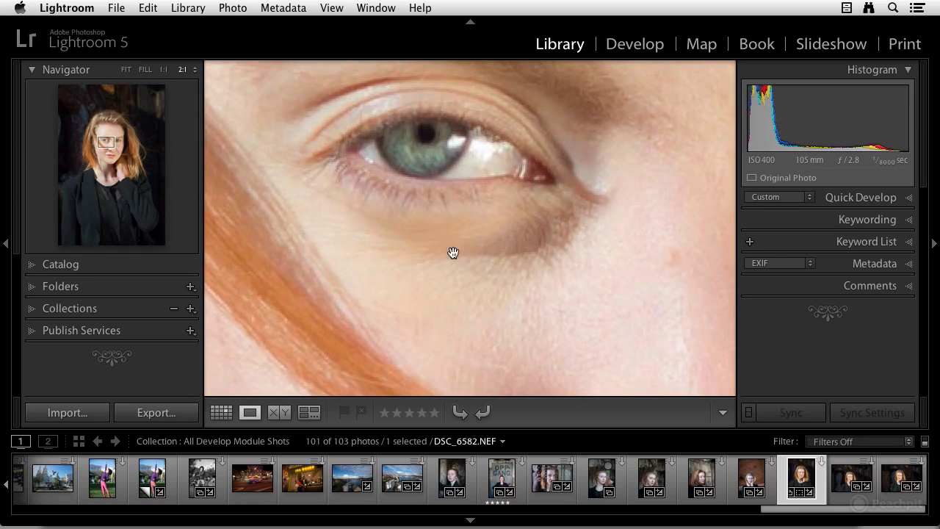
left_click_drag(499, 146, 407, 193)
left_click_drag(602, 196, 378, 168)
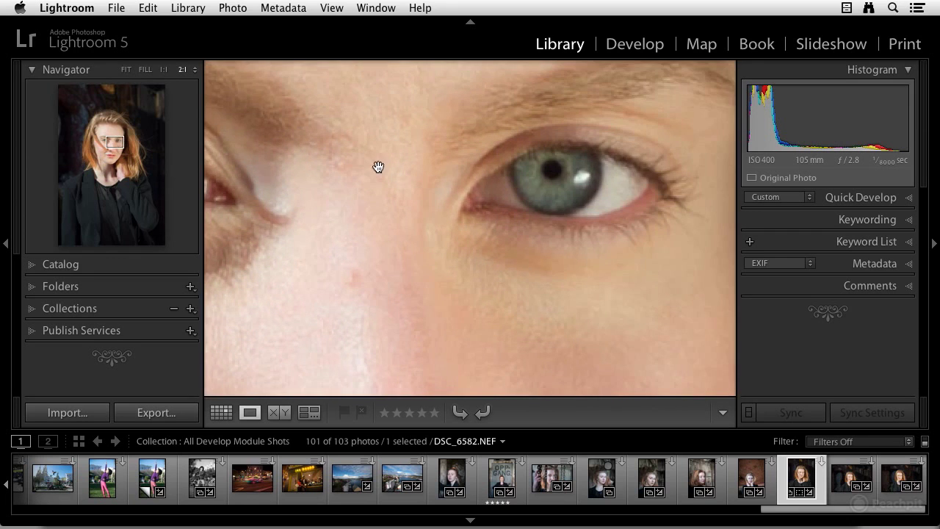
View the woman's face at 1:1, step the zoom in to 2:1 and back out to 1:1, and restore Fit
left_click(164, 69)
left_click_drag(388, 172, 481, 152)
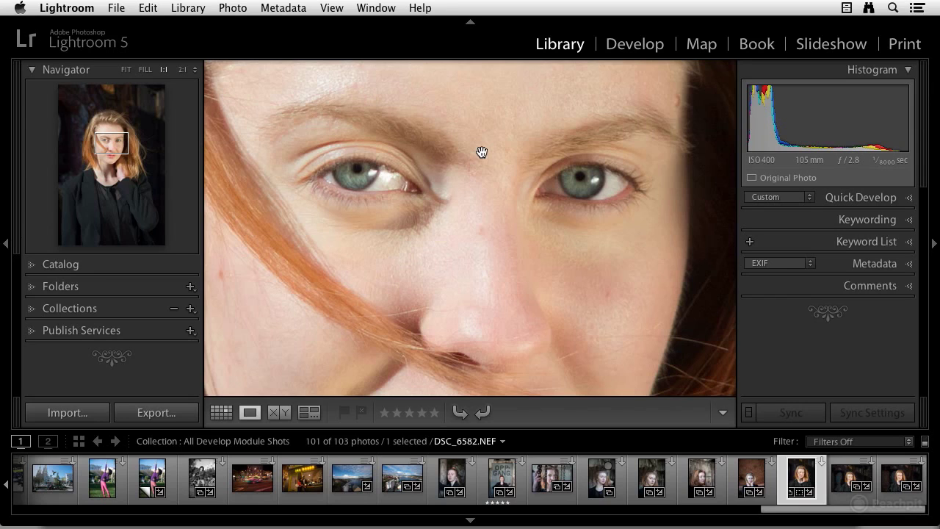
key("super+equal")
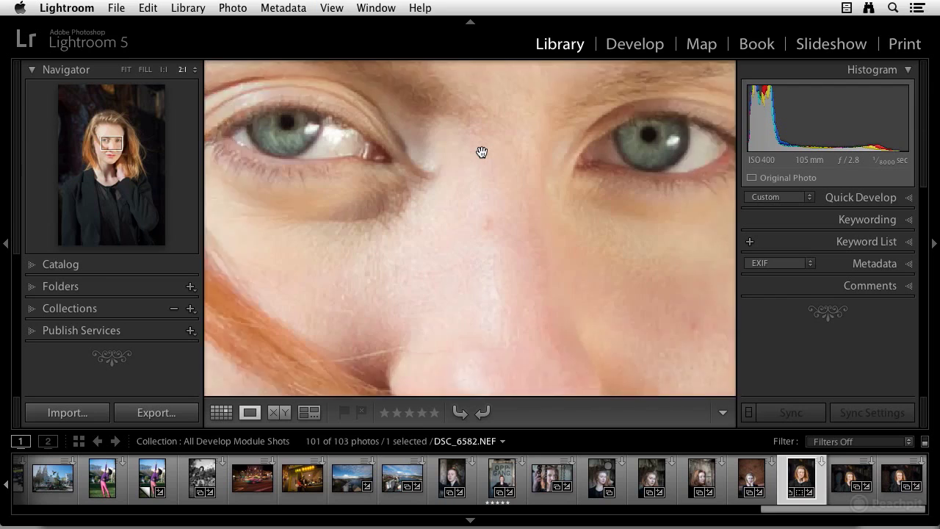
key("super+minus")
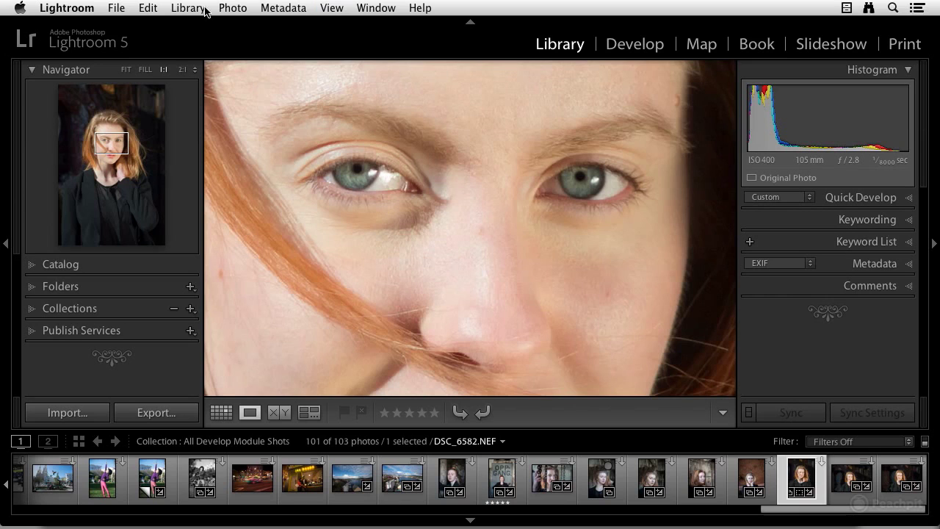
left_click(127, 70)
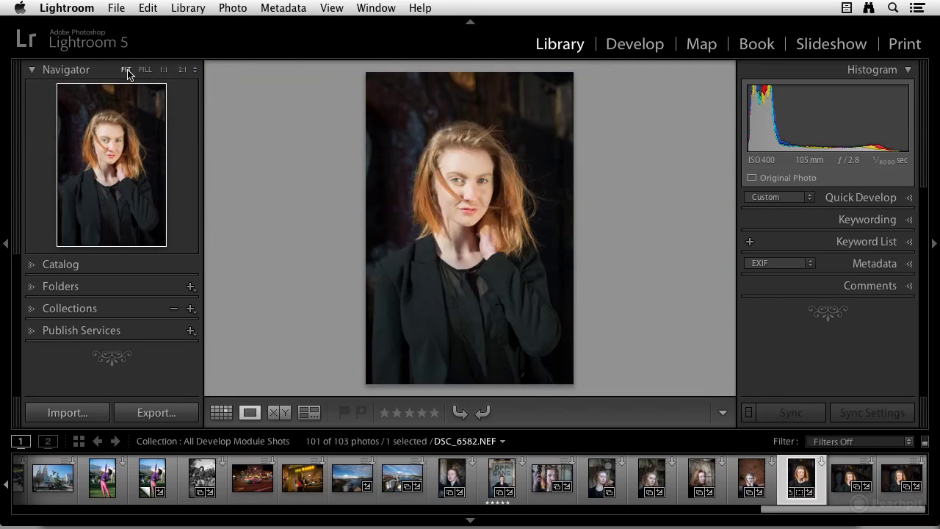
Open the Loupe View options, examine the choices for the three Loupe Info 1 fields, and close the dialog without changes
left_click(332, 8)
left_click(378, 389)
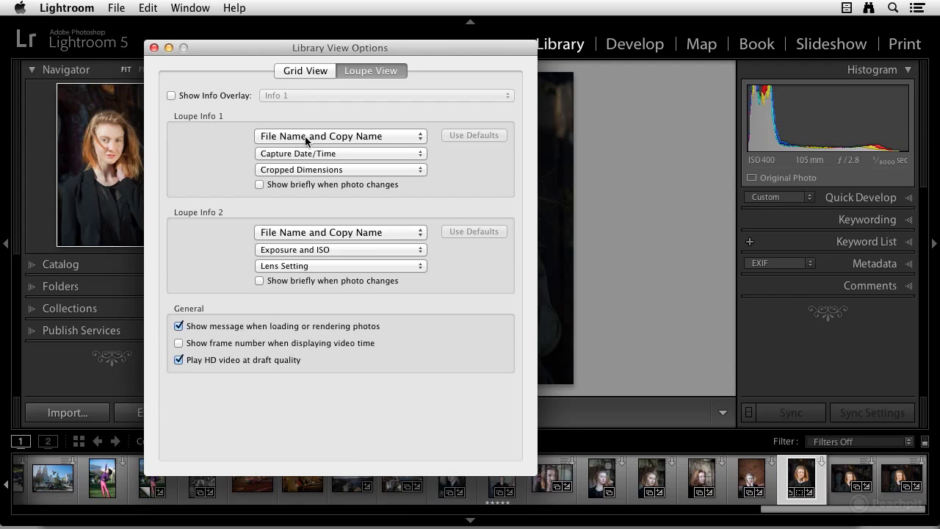
left_click(373, 138)
left_click(372, 137)
left_click(356, 154)
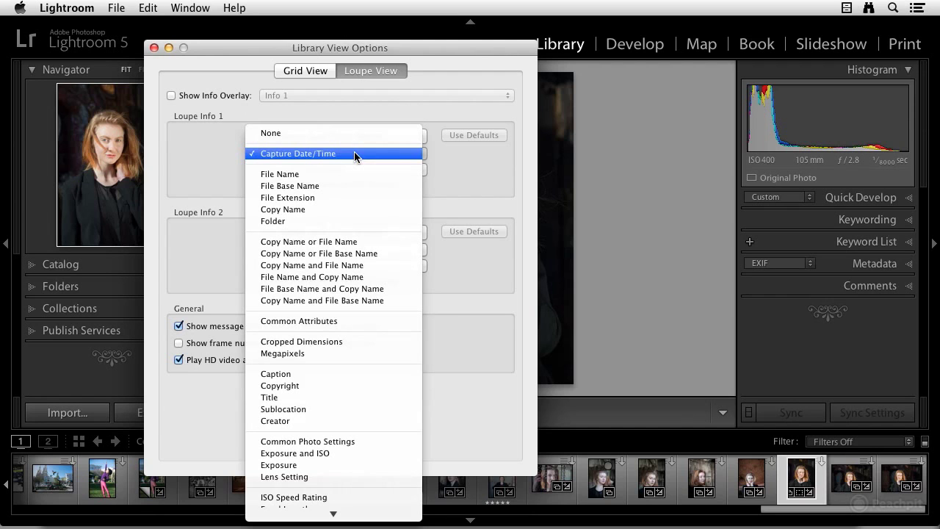
left_click(353, 152)
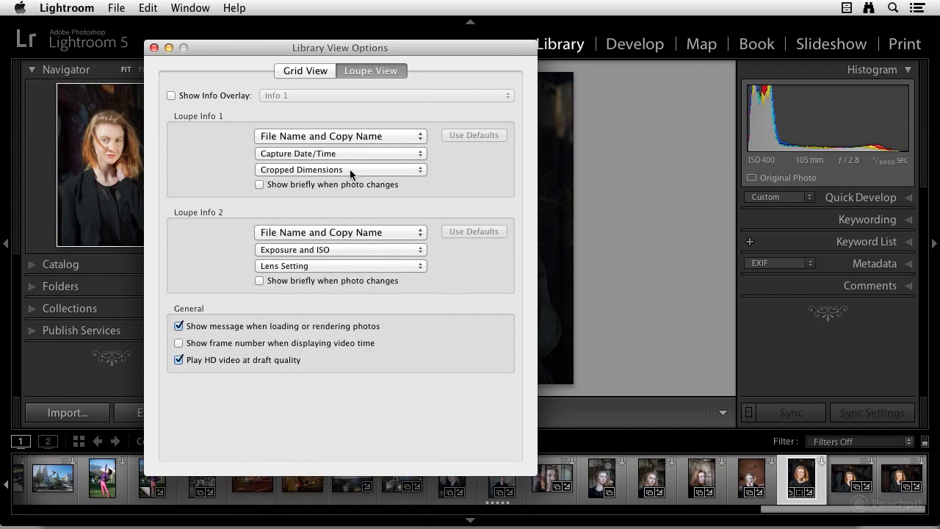
left_click(352, 174)
left_click(352, 170)
left_click(154, 48)
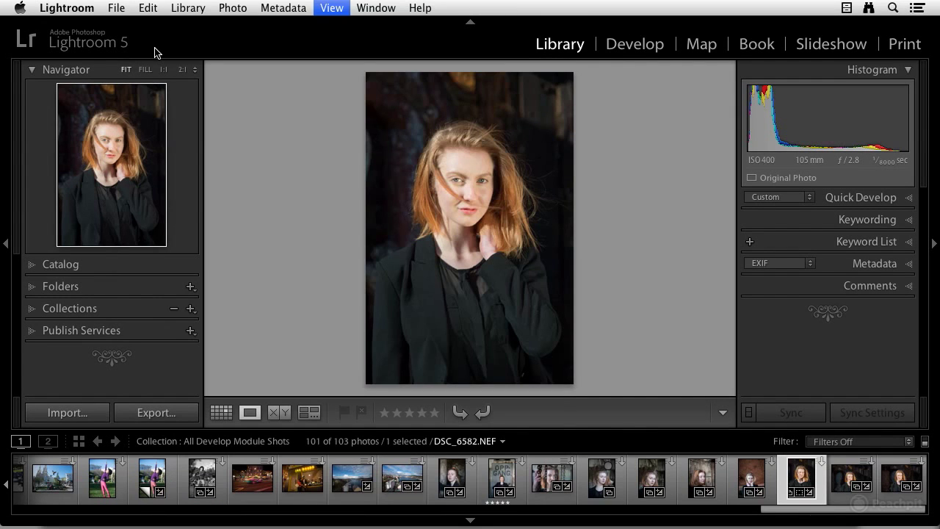
Cycle the Loupe info overlay on DSC_6582.NEF twice through Info 1, Info 2 and off
key("i")
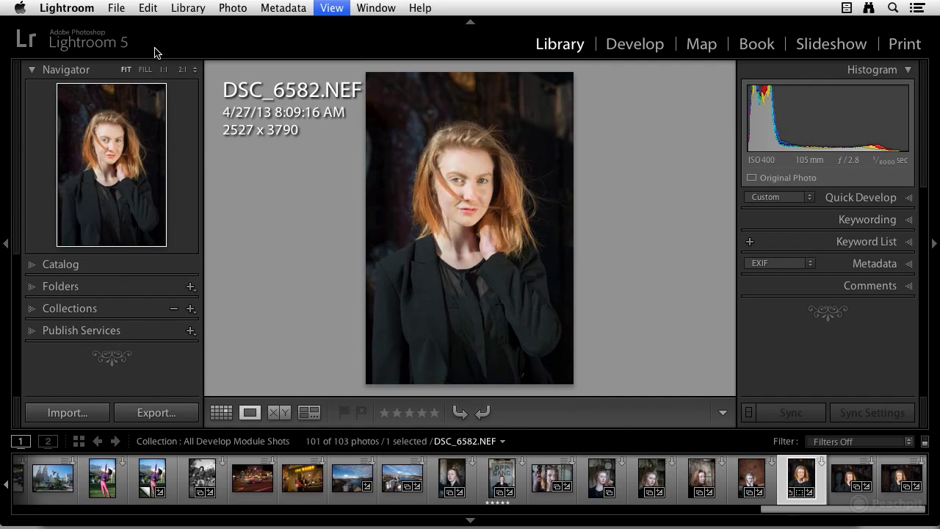
key("i")
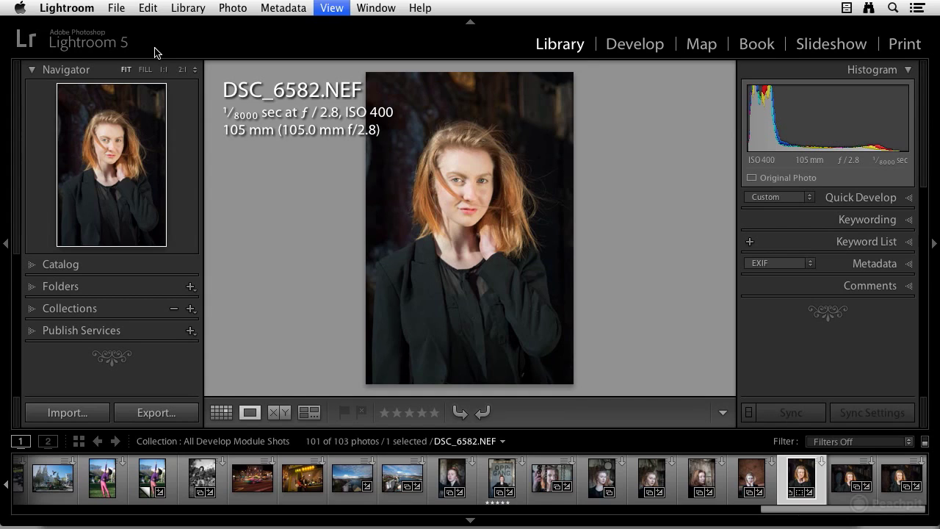
key("i")
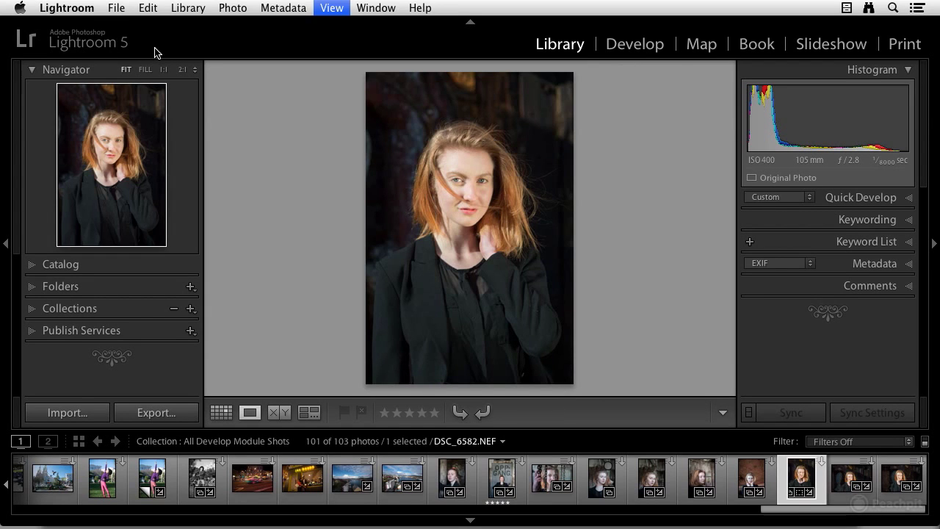
key("i")
key("i")
key("i")
Show the Grid loupe overlay on the portrait and reveal its Size and Opacity controls
left_click(331, 7)
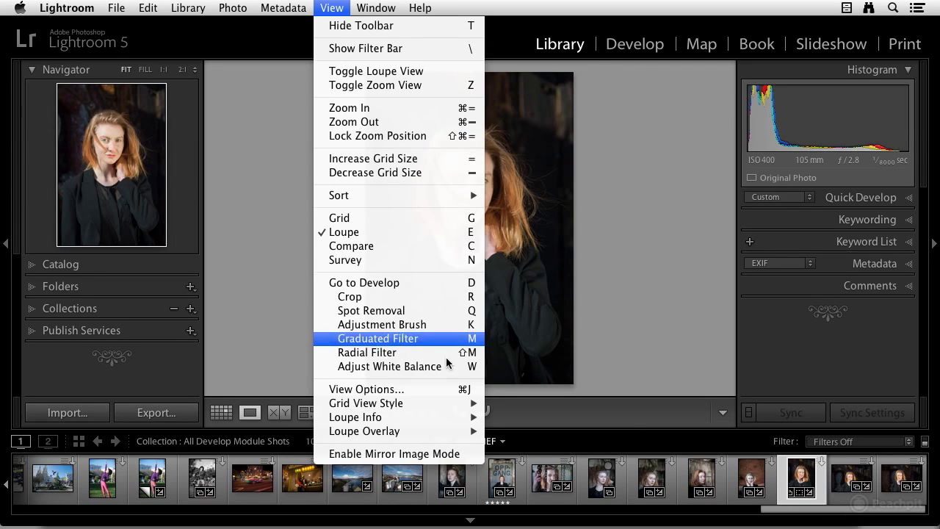
mouse_move(446, 424)
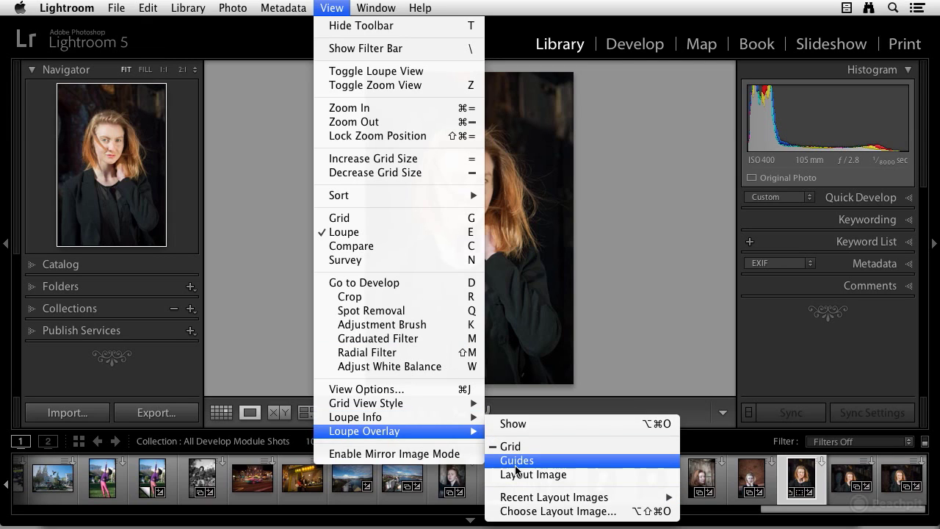
left_click(514, 447)
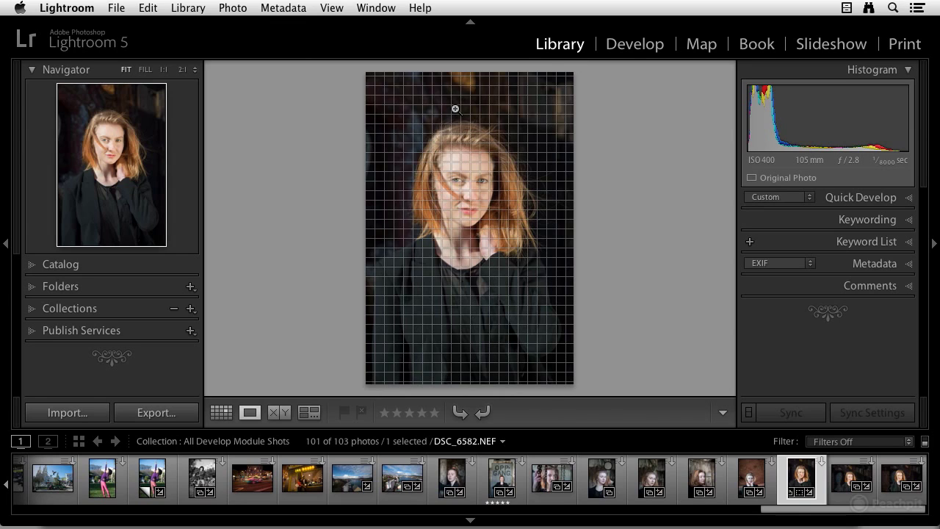
key("super")
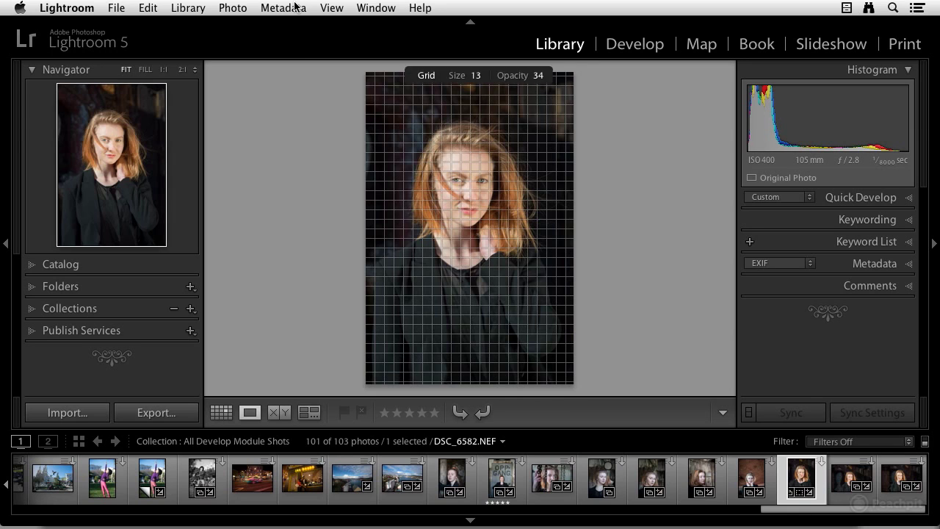
Turn off the Grid loupe overlay on the portrait
left_click(337, 8)
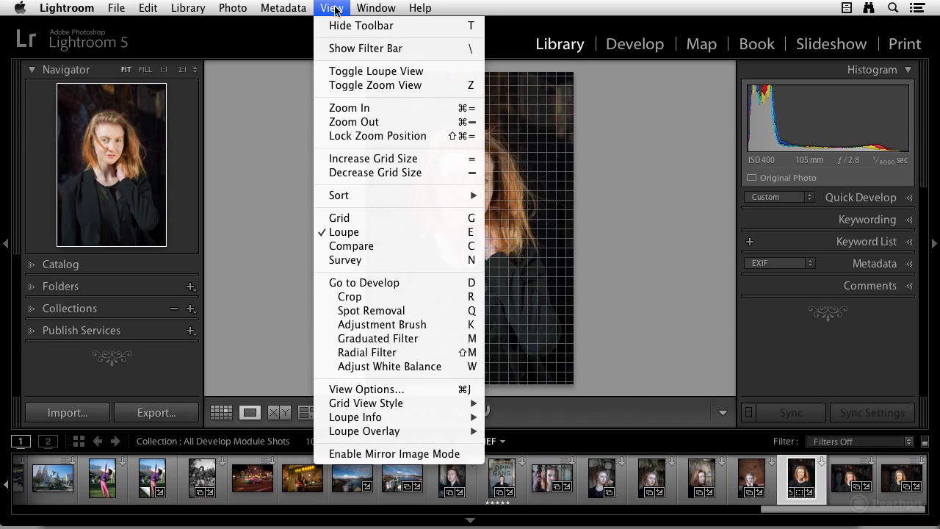
mouse_move(391, 420)
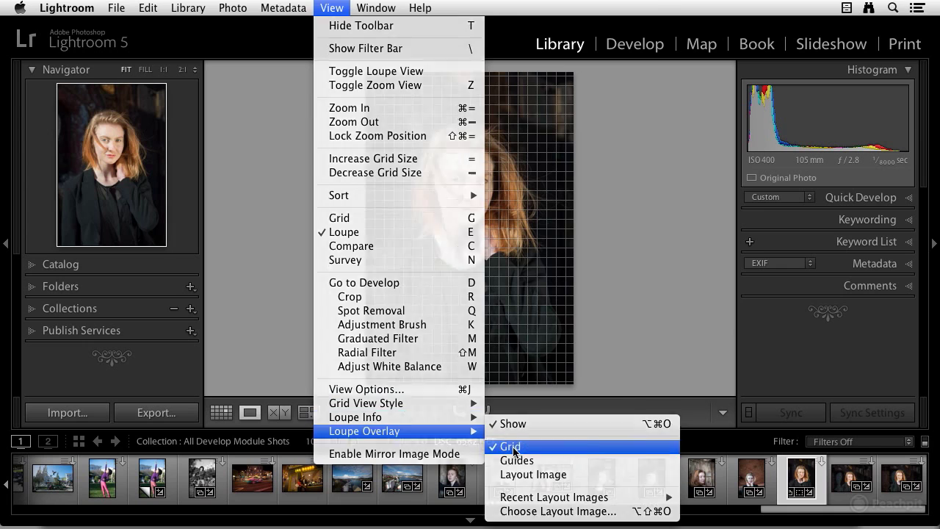
left_click(514, 442)
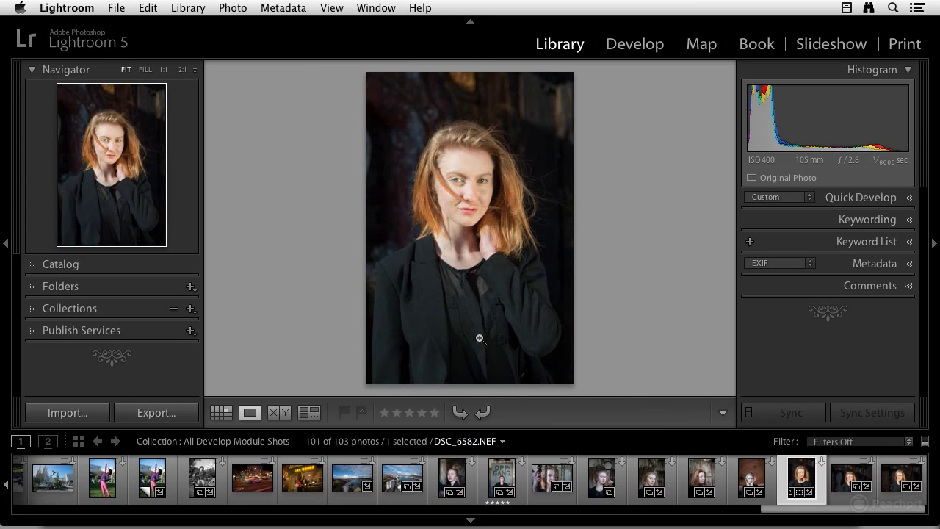
Show the Guides loupe overlay and move the guide intersection to eye level along the left edge of the woman's face
left_click(334, 8)
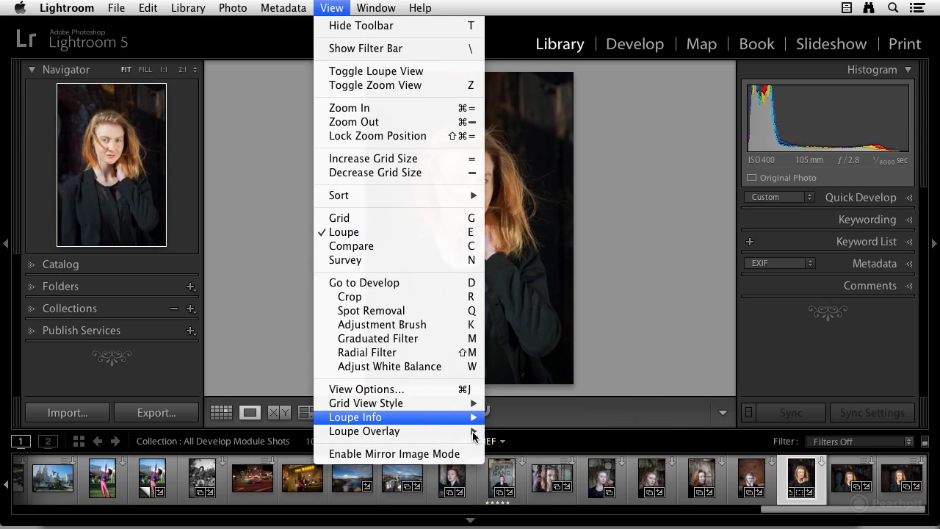
mouse_move(472, 433)
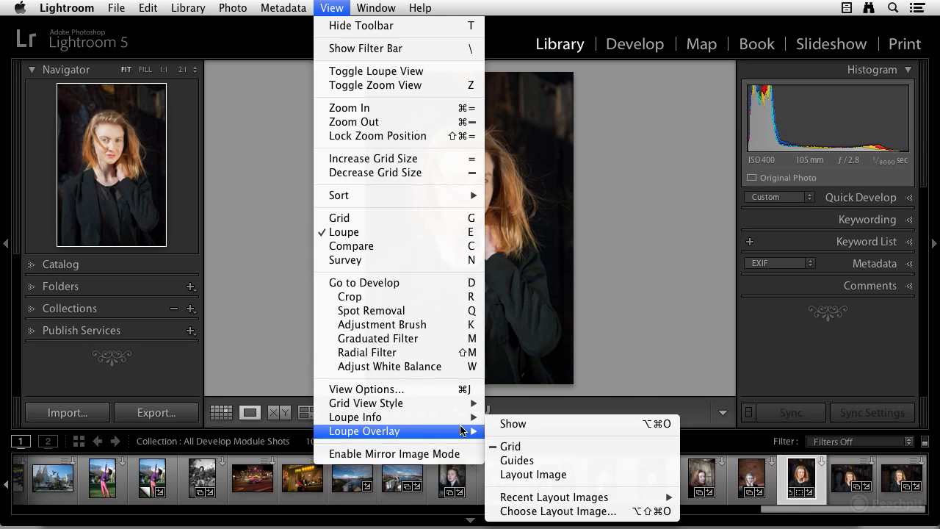
left_click(526, 464)
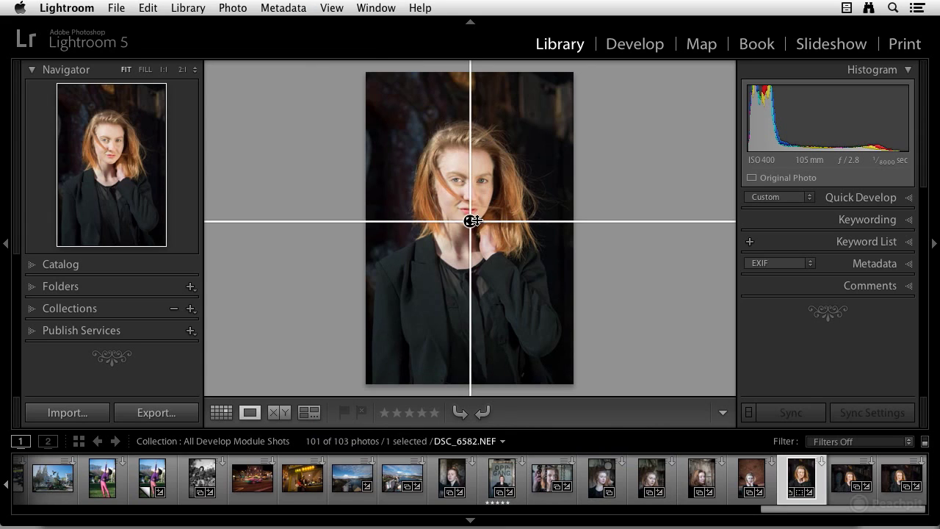
left_click_drag(473, 220, 432, 180)
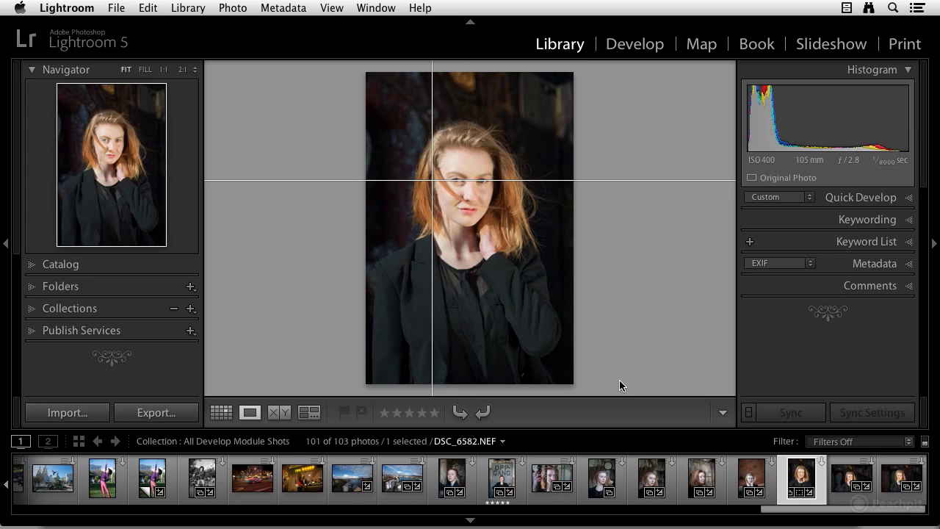
key("alt+super")
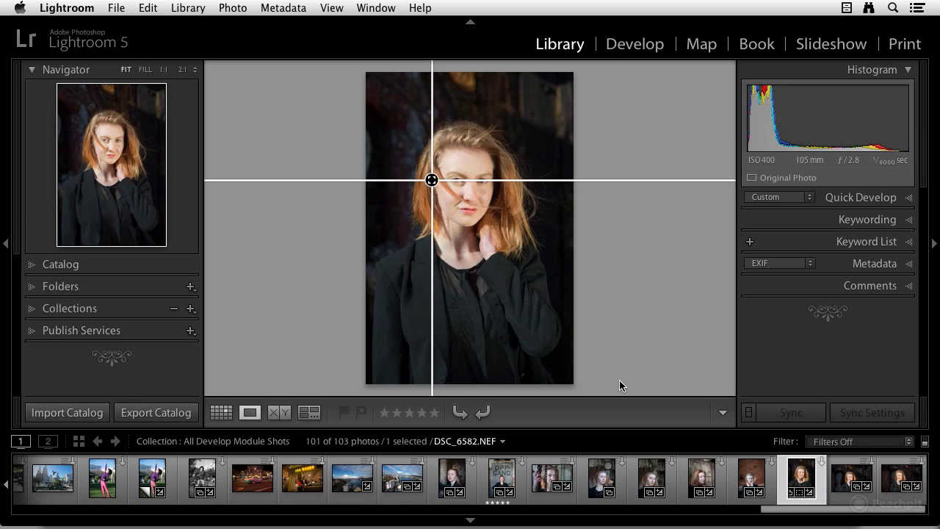